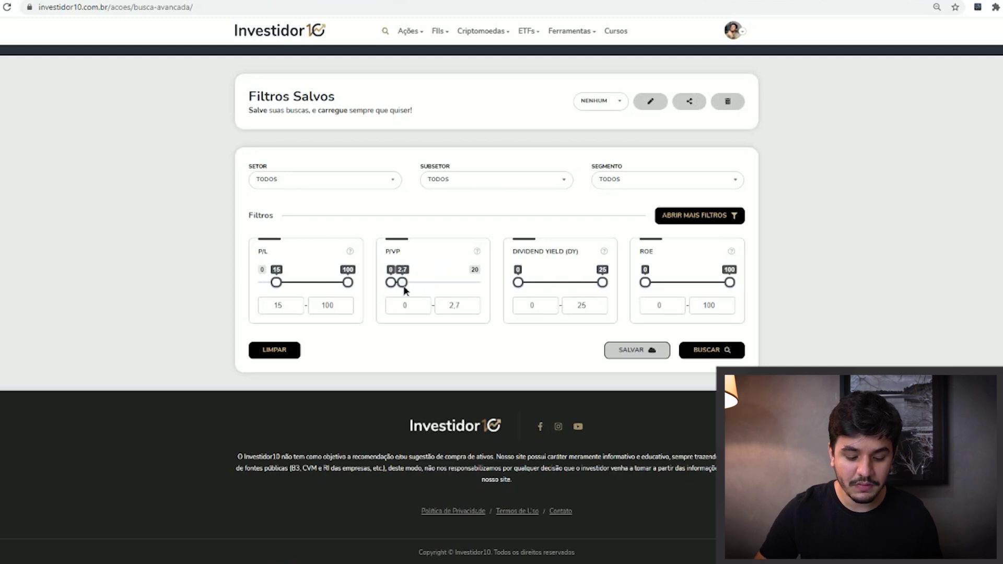
Set the P/VP filter's maximum to 2.5 and the Dividend Yield filter's minimum to 2.7.
left_click(472, 307)
left_click(472, 307)
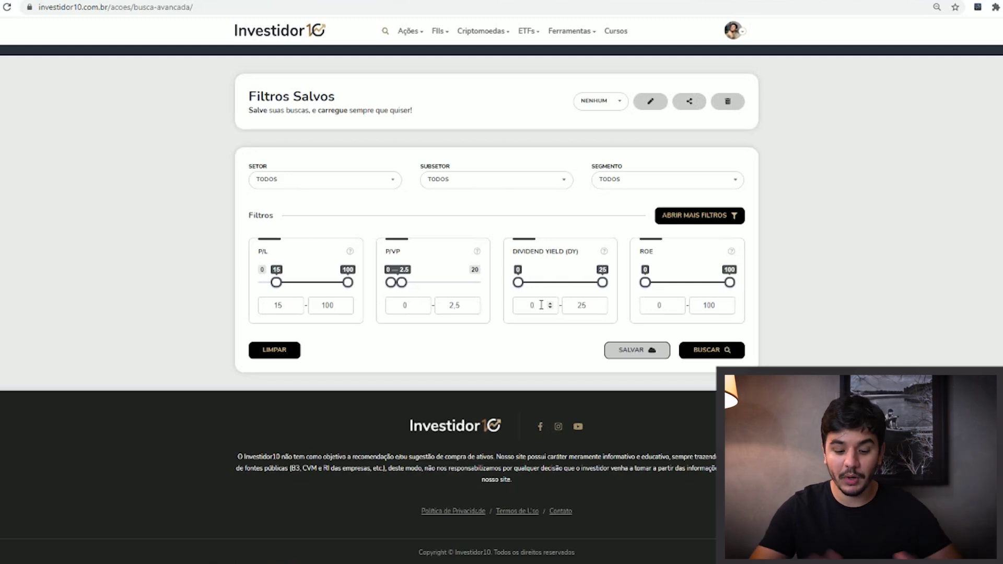
left_click_drag(541, 305, 525, 305)
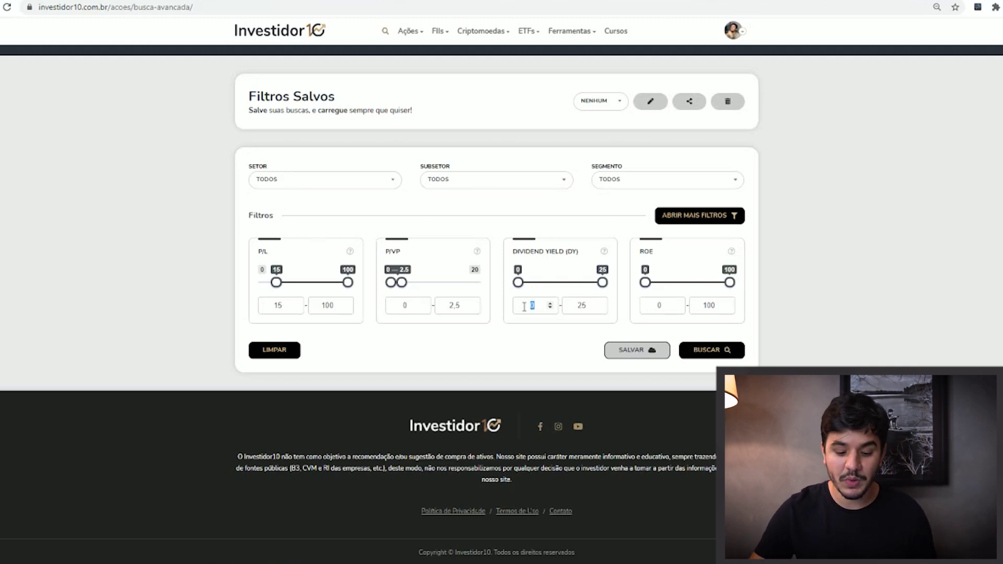
type("3")
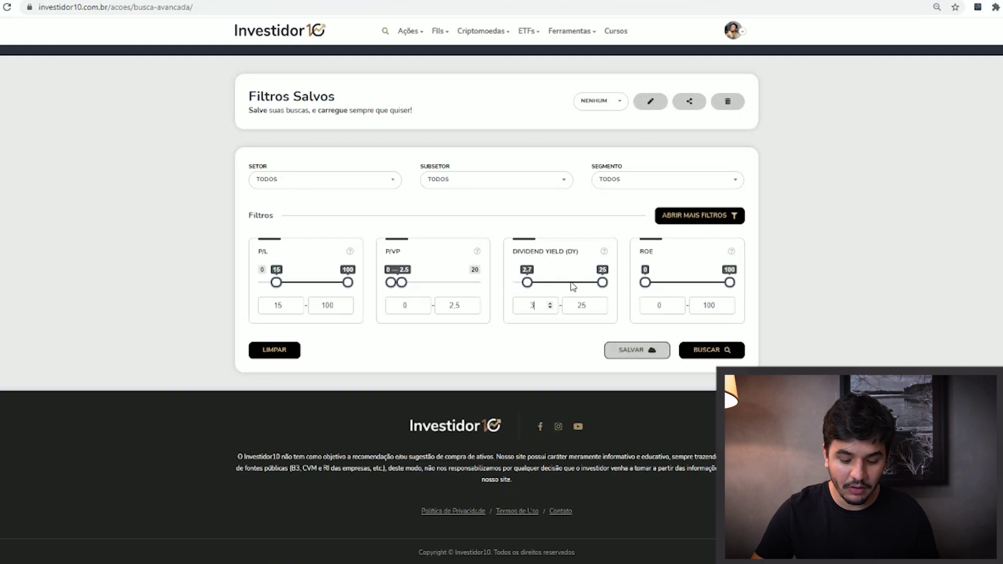
left_click(556, 347)
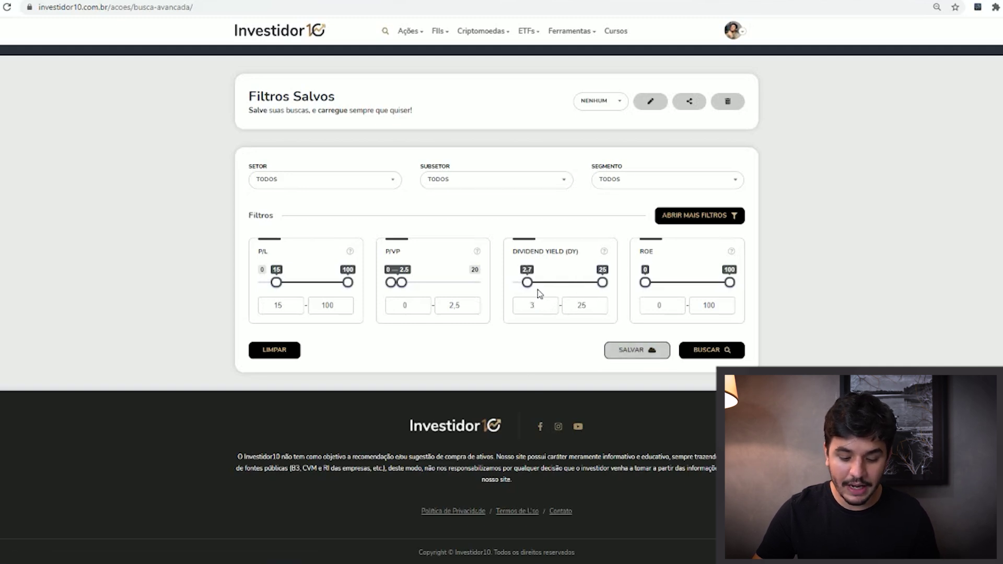
left_click_drag(529, 284, 529, 287)
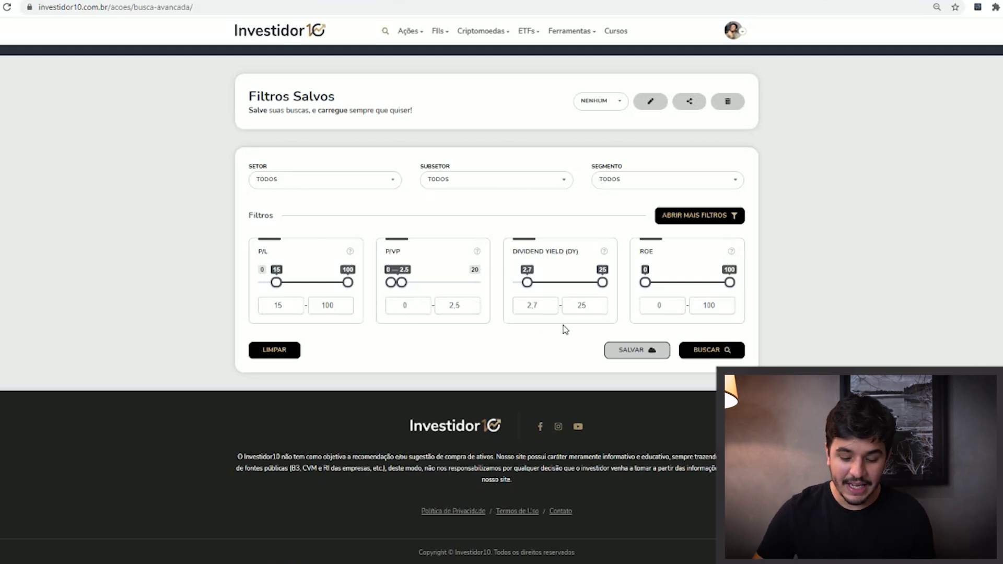
Set the minimum ROE to 4 and add the Dívida Líquida / Patrimônio and CAGR Receitas 5 Anos filters.
double_click(661, 307)
type("4")
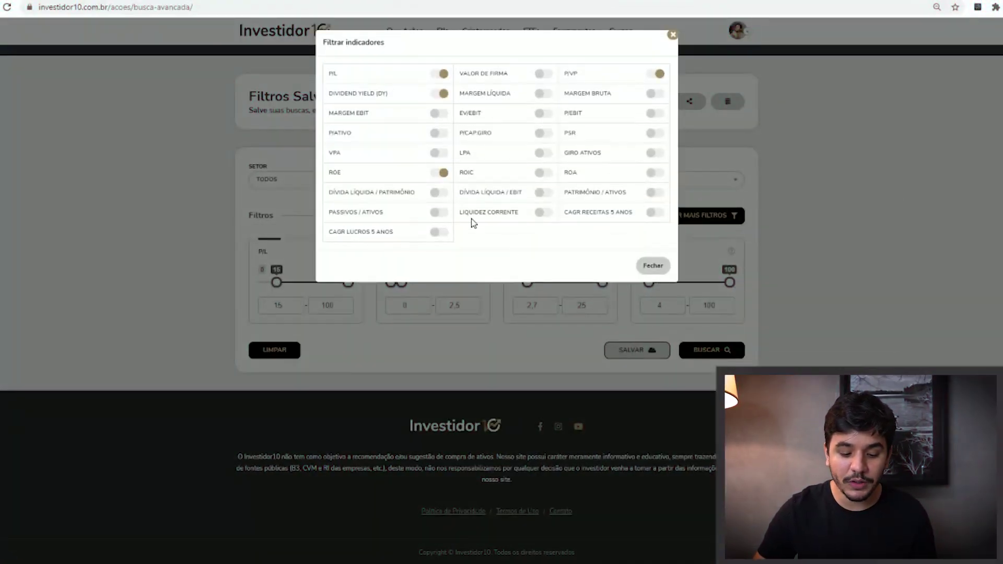
left_click(435, 194)
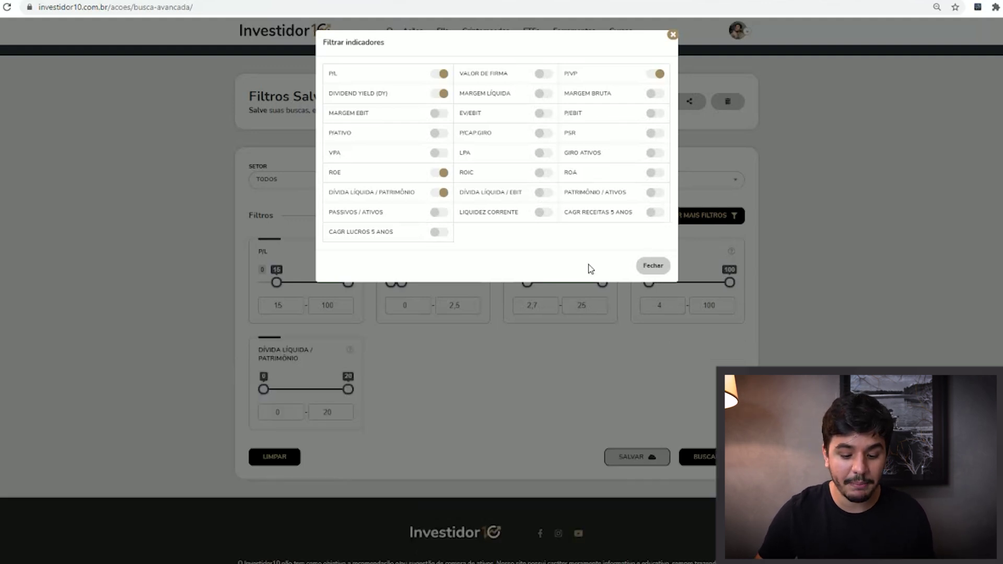
left_click(654, 213)
scroll(661, 267, "down", 1)
left_click(661, 267)
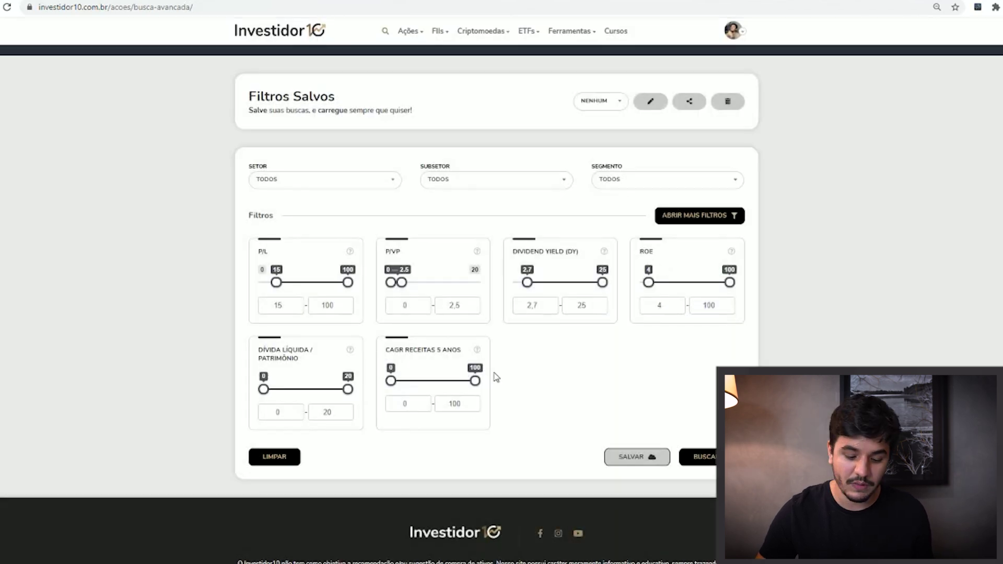
Set the CAGR Receitas 5 Anos minimum to 5 and the Dívida Líquida / Patrimônio maximum to 2.1.
double_click(409, 410)
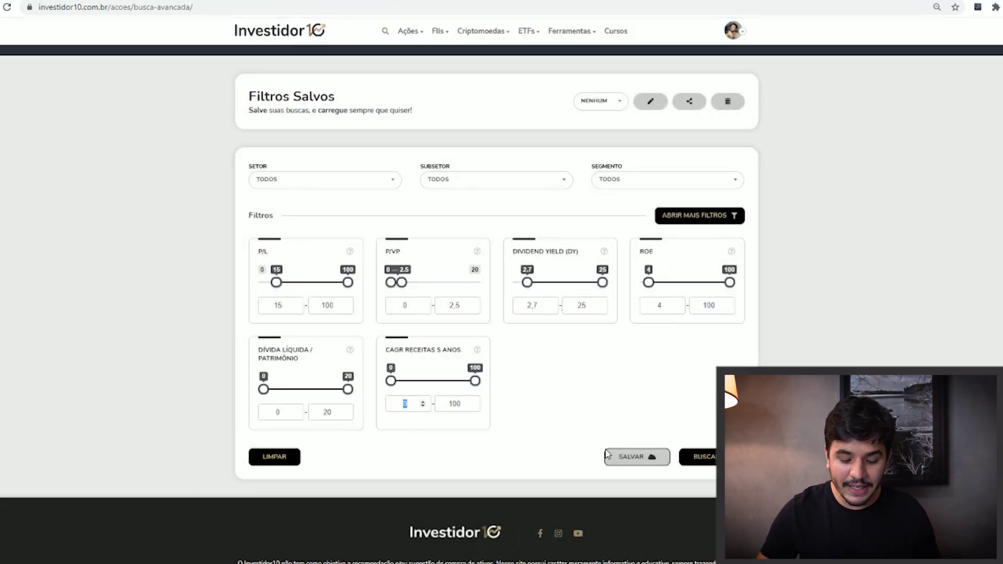
type("5")
left_click(495, 343)
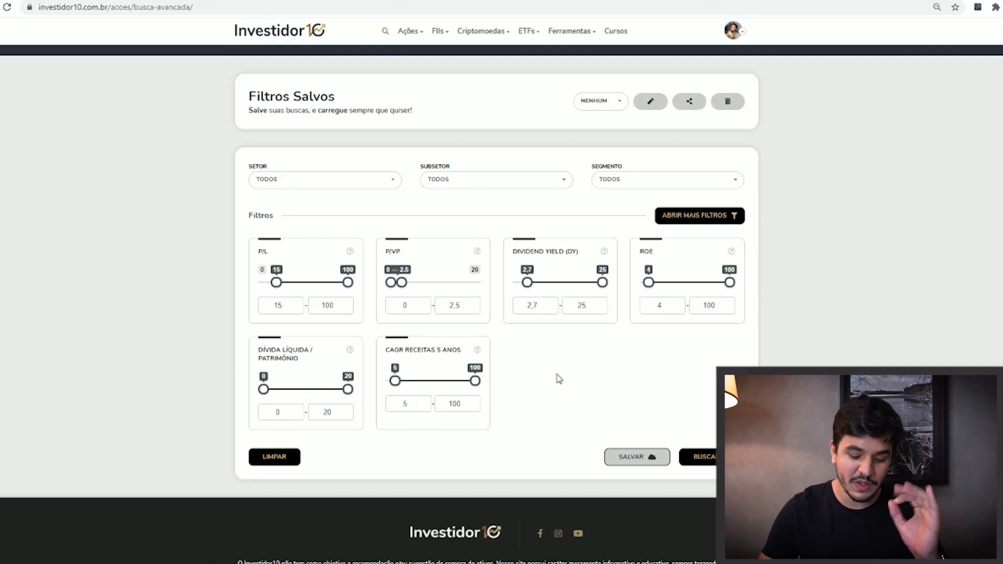
double_click(291, 413)
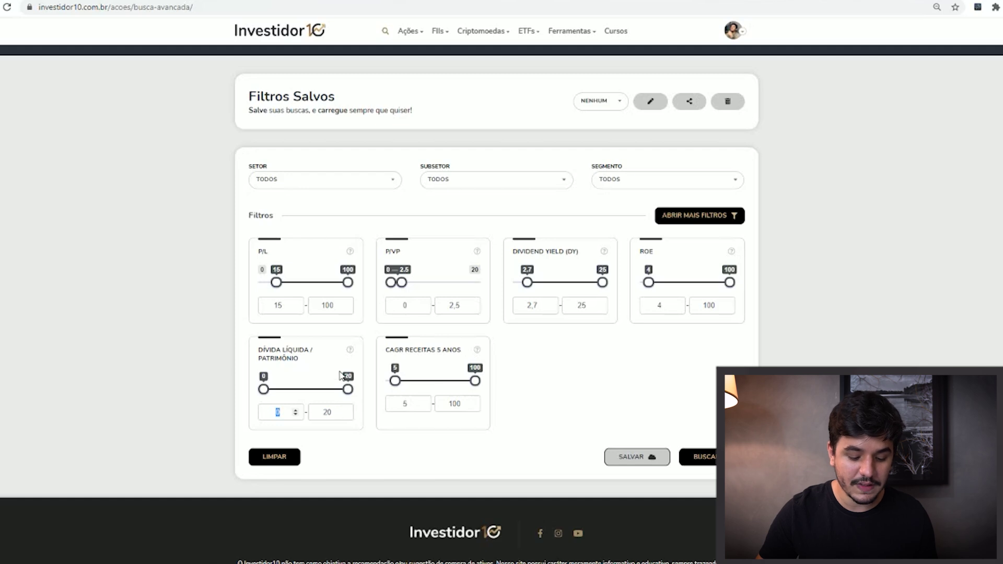
key("BackSpace")
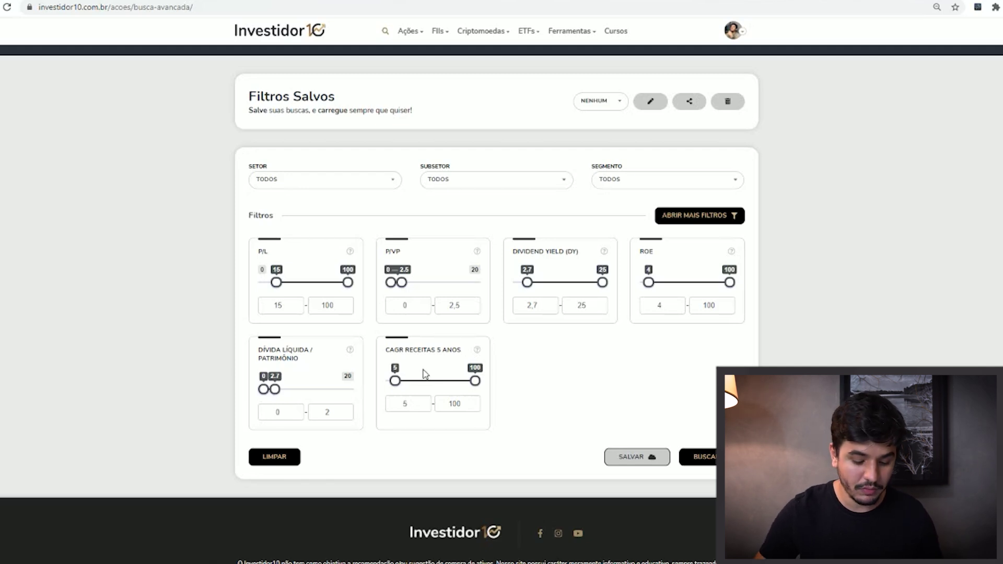
left_click_drag(276, 392, 275, 394)
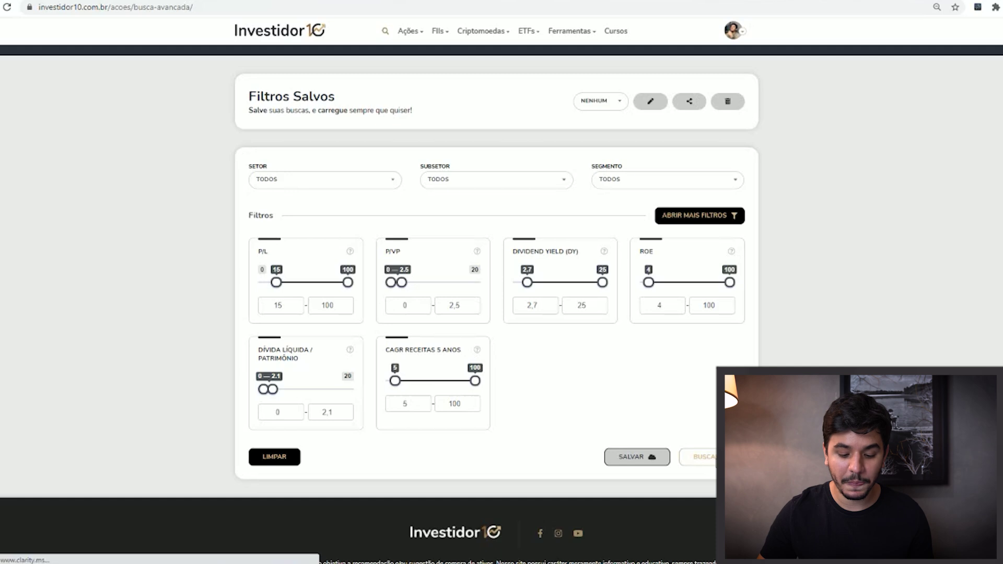
Run the stock search with the current filters and check the results table.
scroll(641, 404, "down", 5)
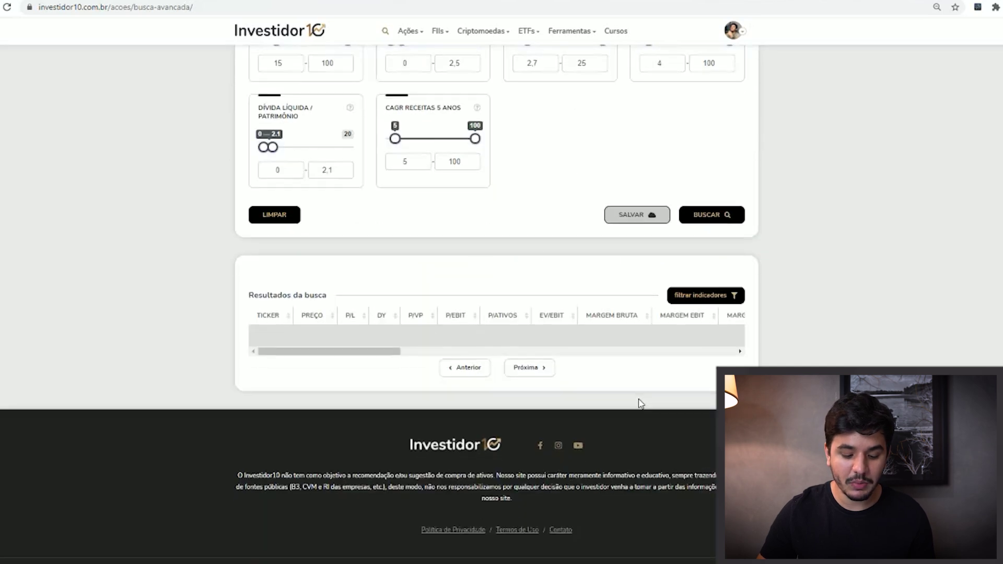
scroll(355, 424, "up", 1)
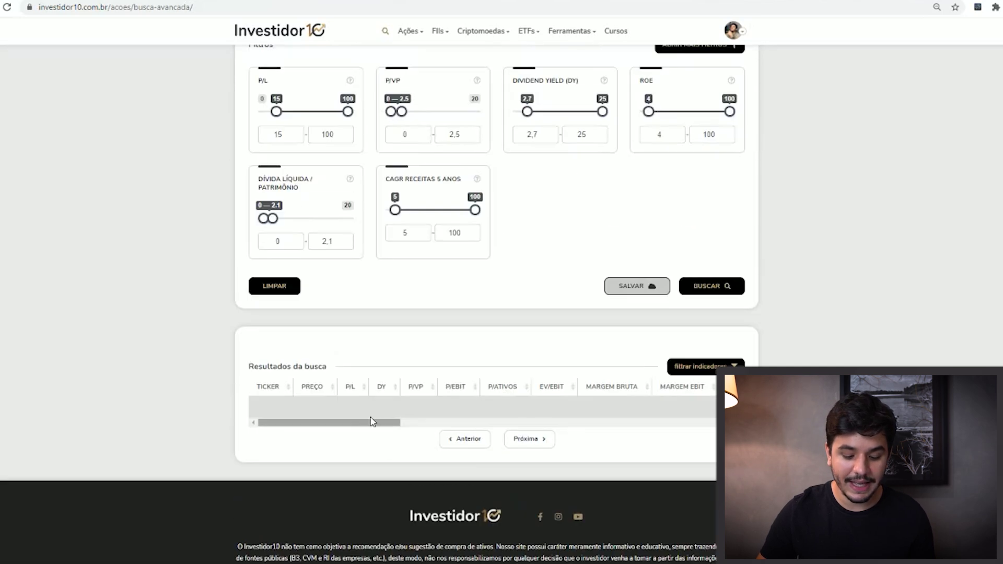
left_click_drag(370, 423, 287, 410)
scroll(493, 251, "up", 1)
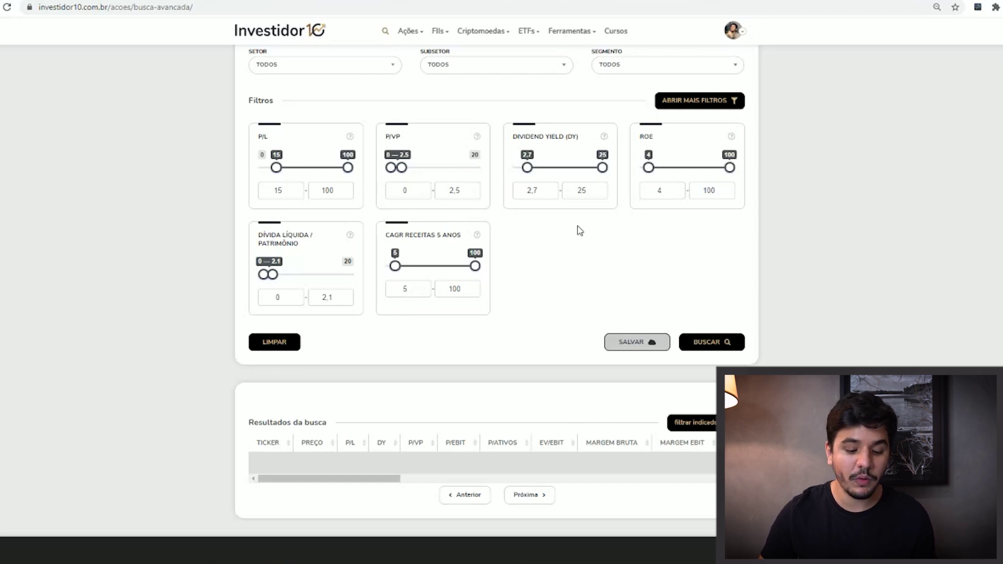
Lower the CAGR Receitas 5 Anos minimum to 1.6 and run the stock search again.
scroll(580, 231, "up", 2)
left_click_drag(395, 370, 396, 374)
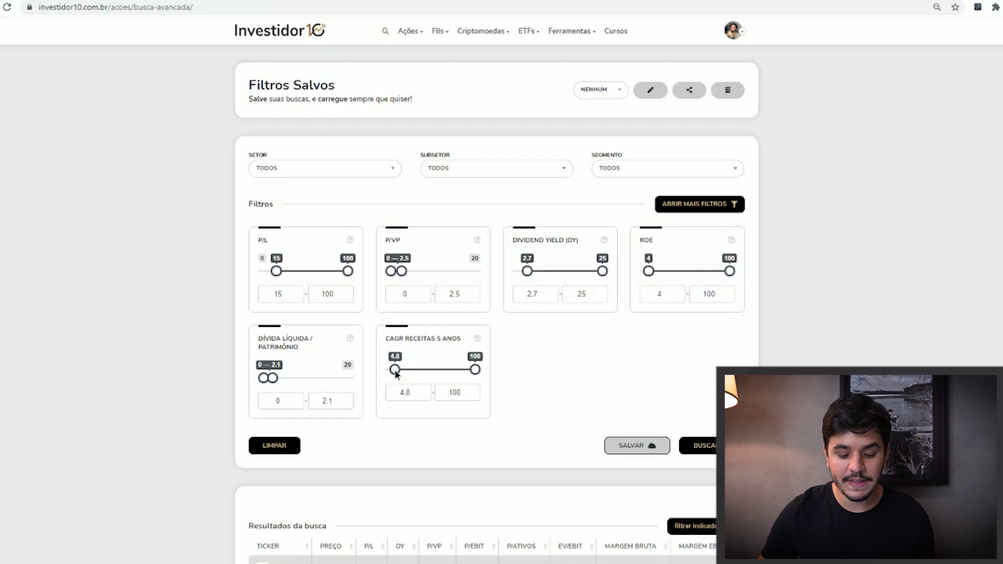
left_click_drag(397, 374, 391, 374)
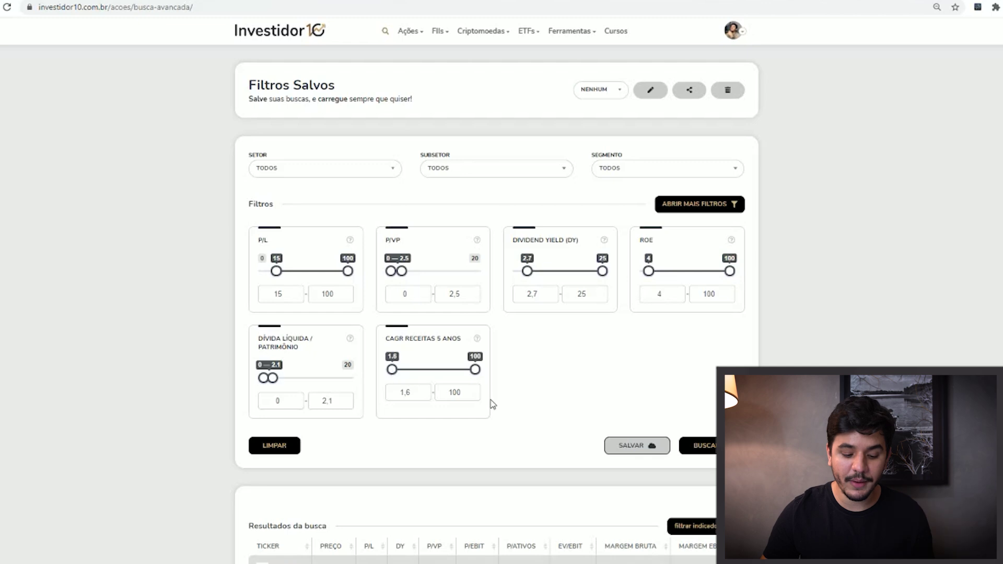
triple_click(705, 445)
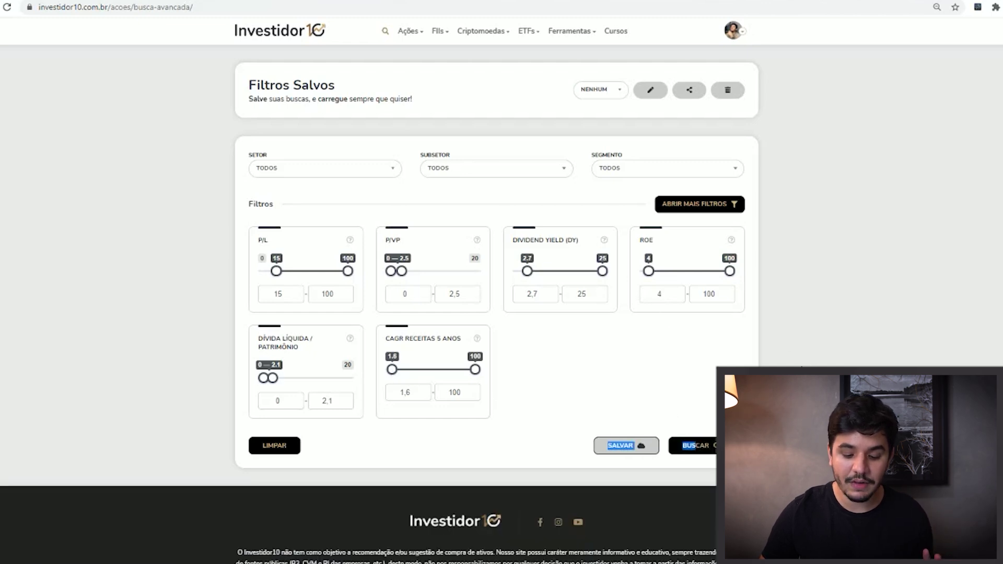
scroll(491, 313, "down", 4)
scroll(387, 314, "down", 2)
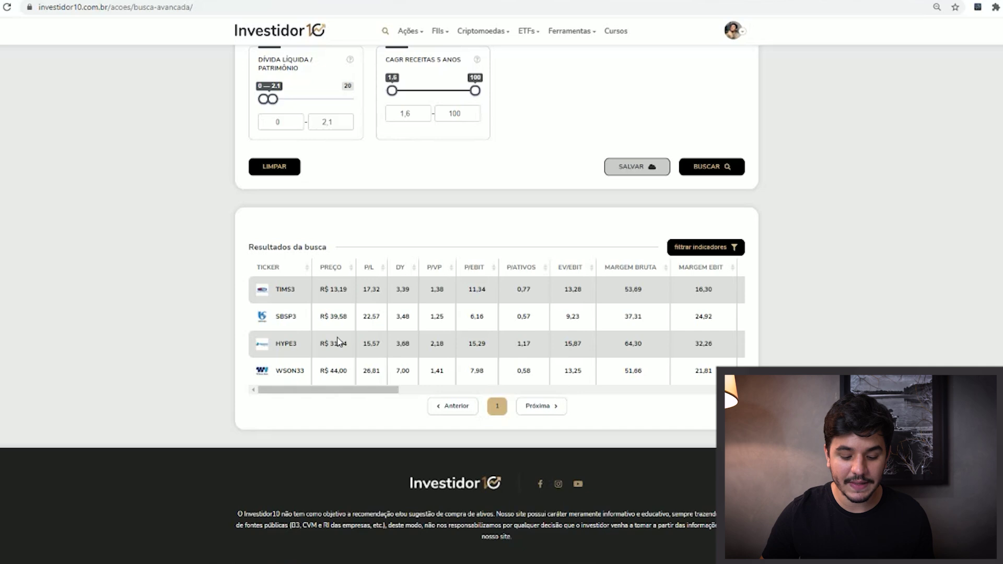
scroll(337, 342, "down", 1)
Set the CAGR Receitas 5 Anos minimum to 0 and the Dívida Líquida / Patrimônio maximum to 2.5.
scroll(314, 321, "up", 4)
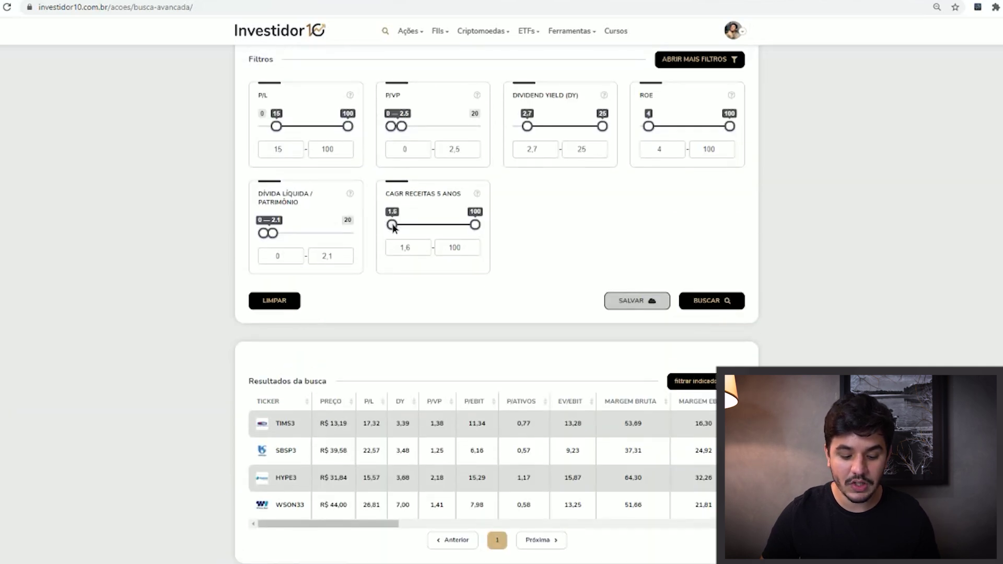
key("BackSpace")
type("5")
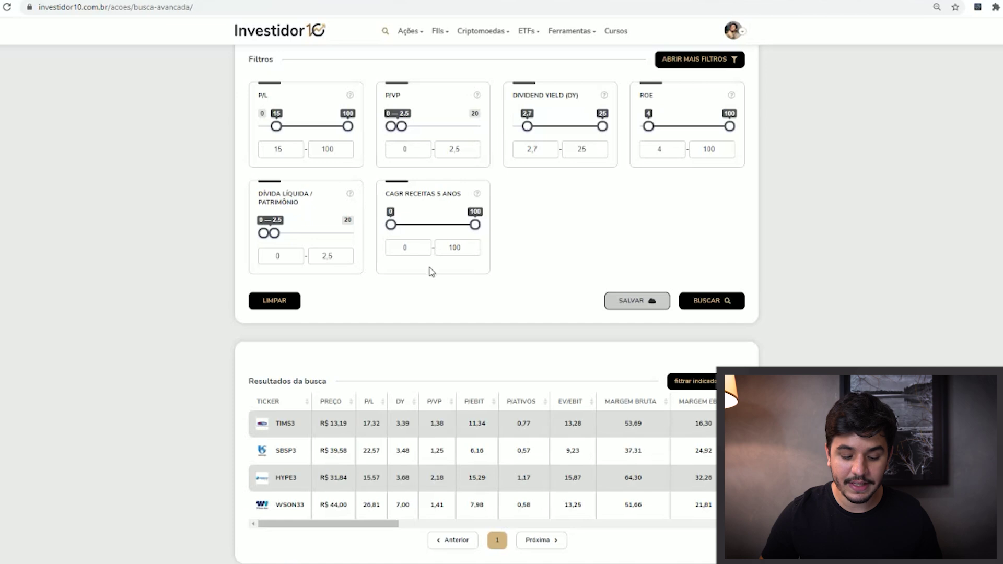
scroll(432, 271, "up", 2)
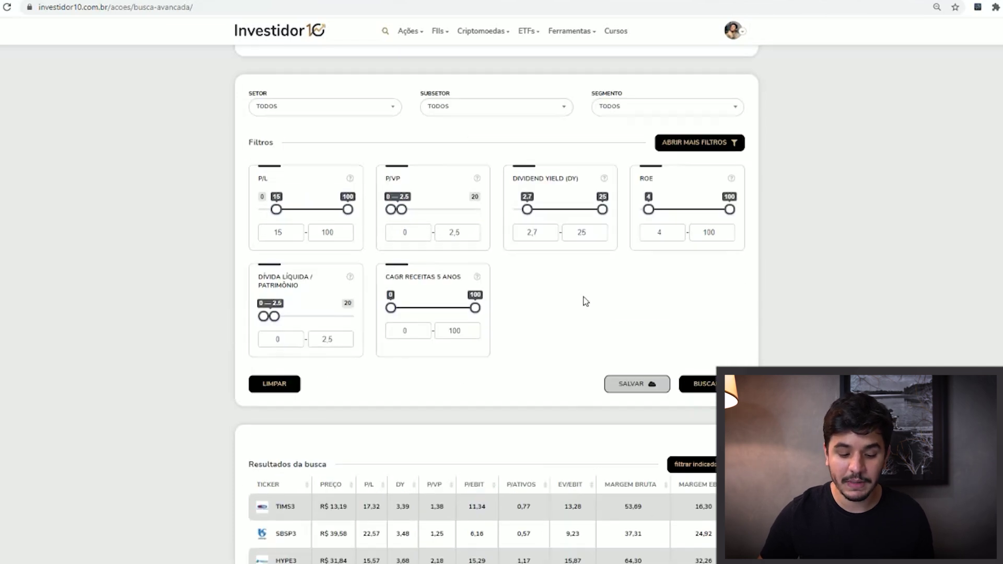
Set the Dividend Yield minimum to 2 and run the stock search with the loosened filters.
scroll(585, 301, "up", 1)
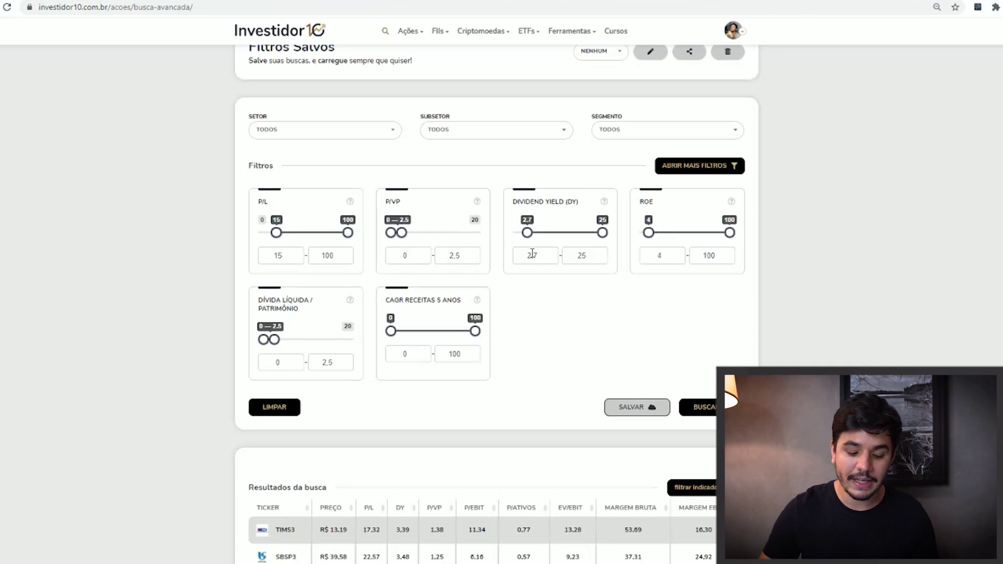
type("0")
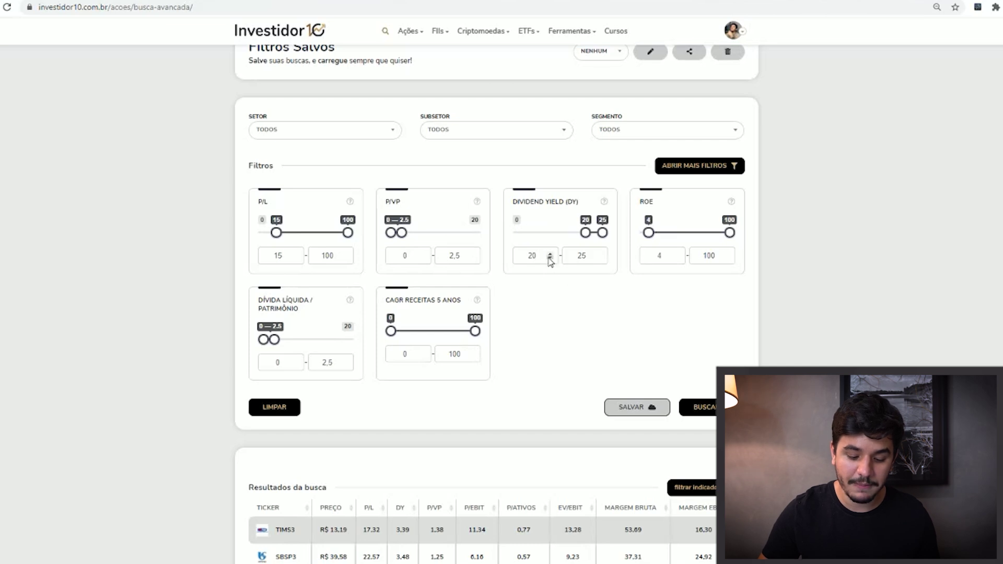
type("2")
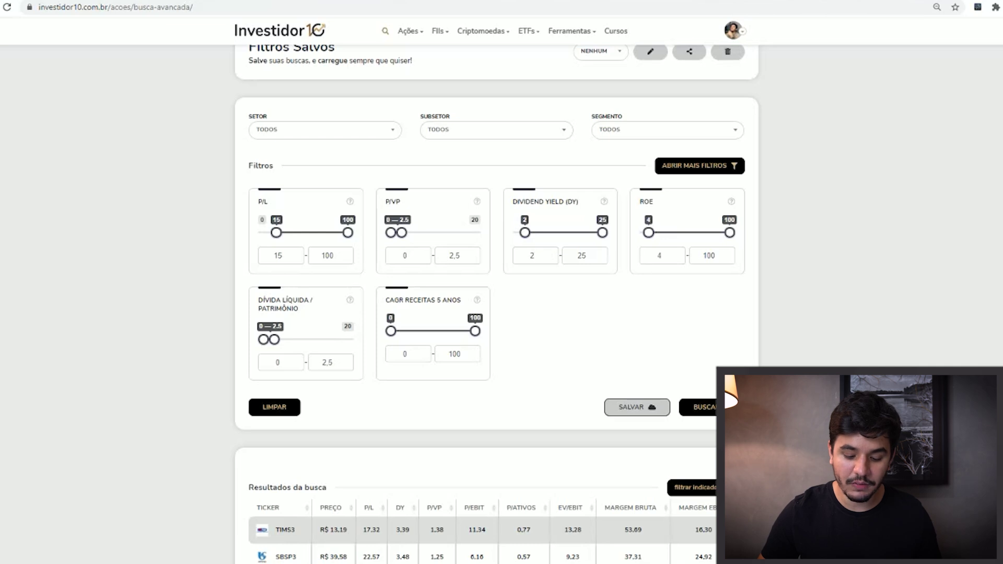
left_click(723, 407)
scroll(497, 303, "down", 4)
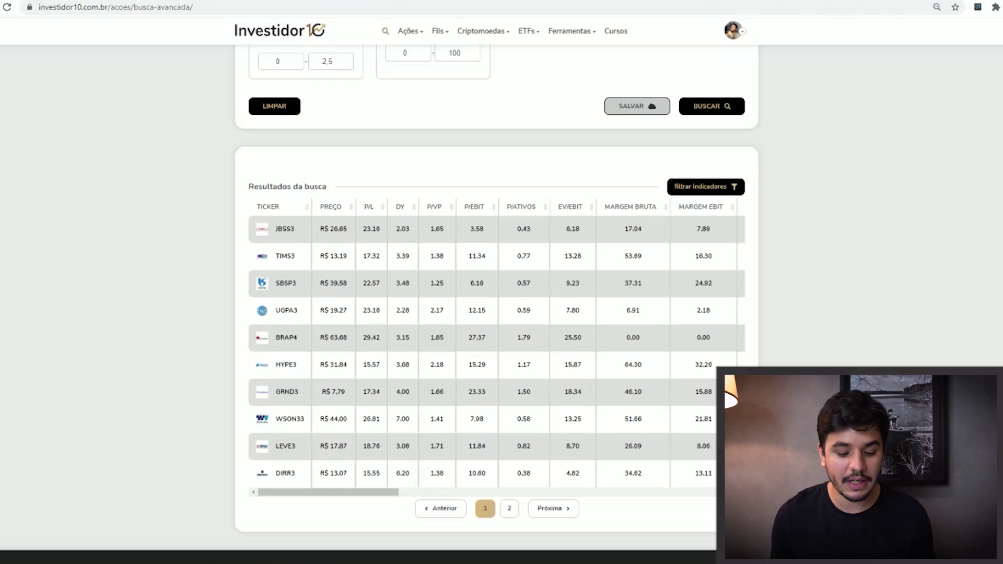
scroll(528, 405, "down", 1)
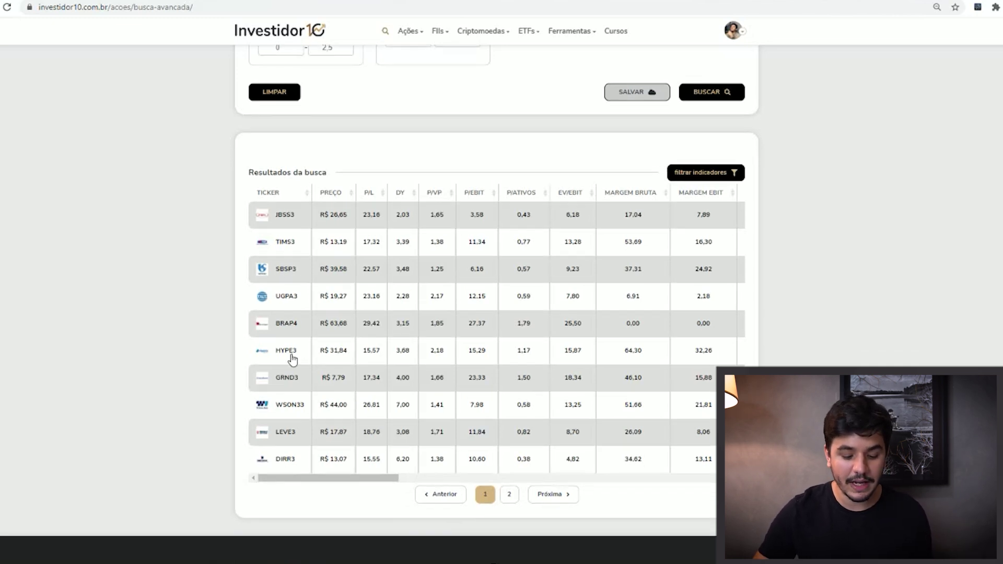
Open the GRND3 and JBSS3 stock pages from the search results in new browser tabs.
right_click(293, 384)
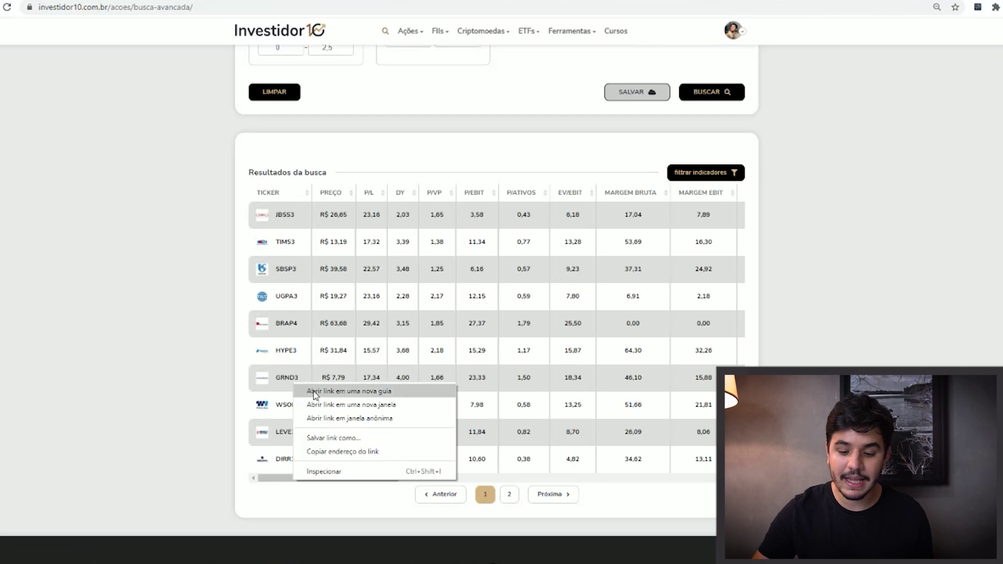
left_click(314, 391)
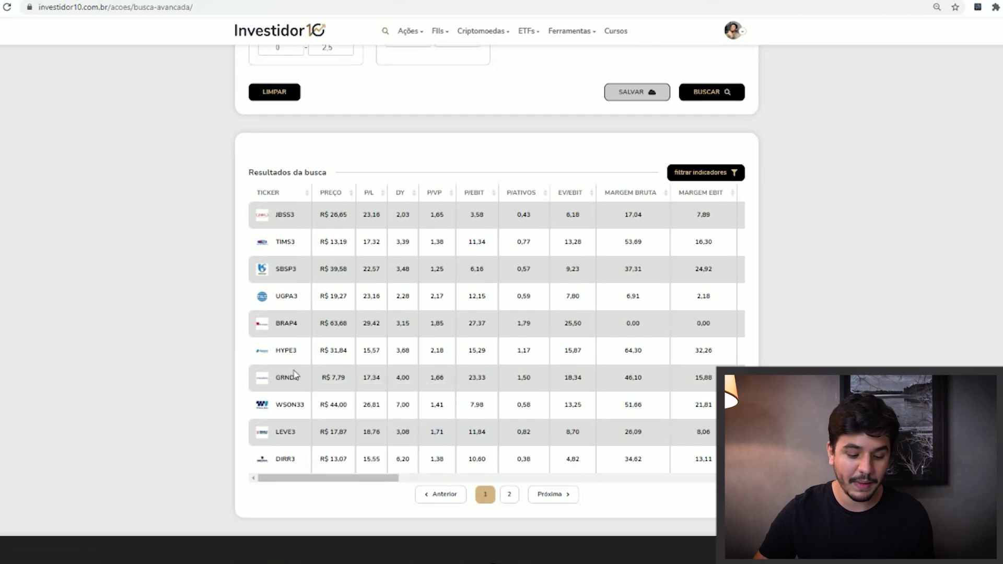
right_click(290, 222)
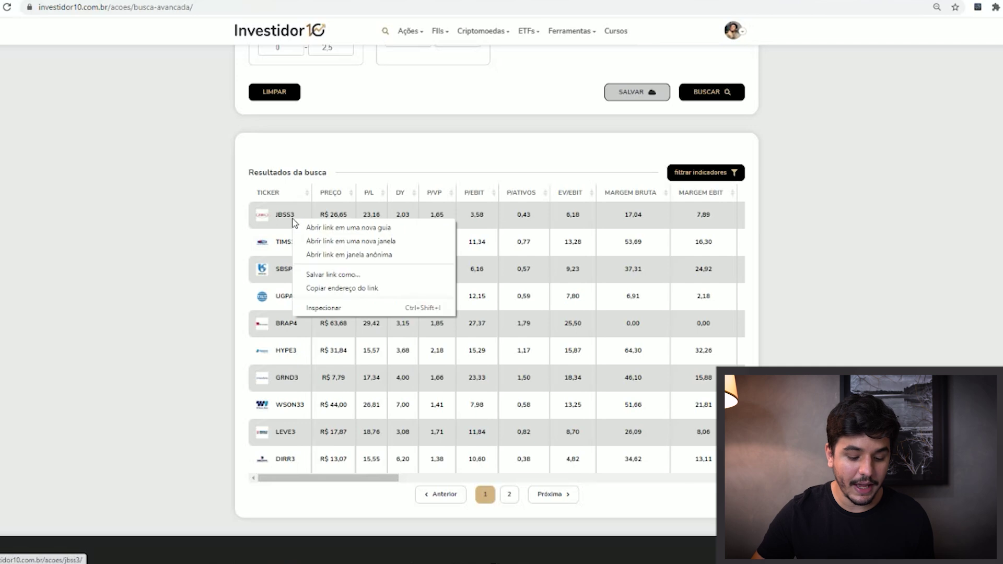
left_click(315, 227)
Review the fundamental indicators on the GRND3 page and return to the advanced stock search.
key("ctrl+Tab")
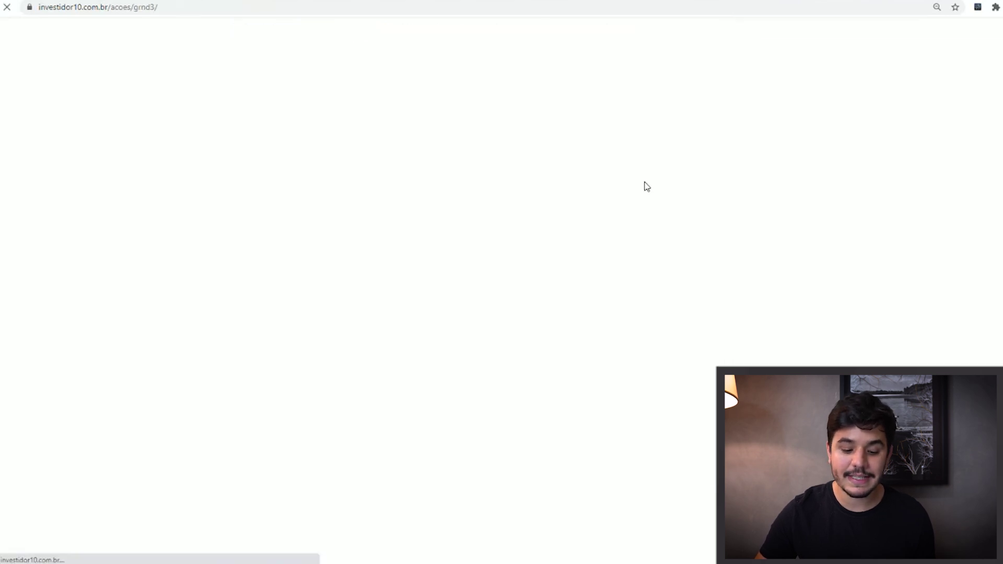
scroll(638, 243, "down", 1)
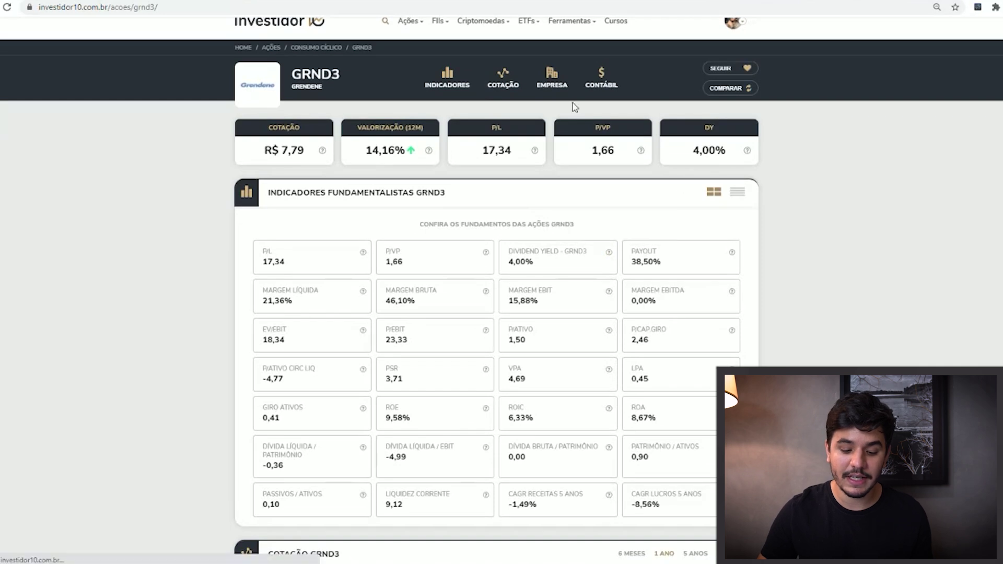
scroll(514, 198, "down", 1)
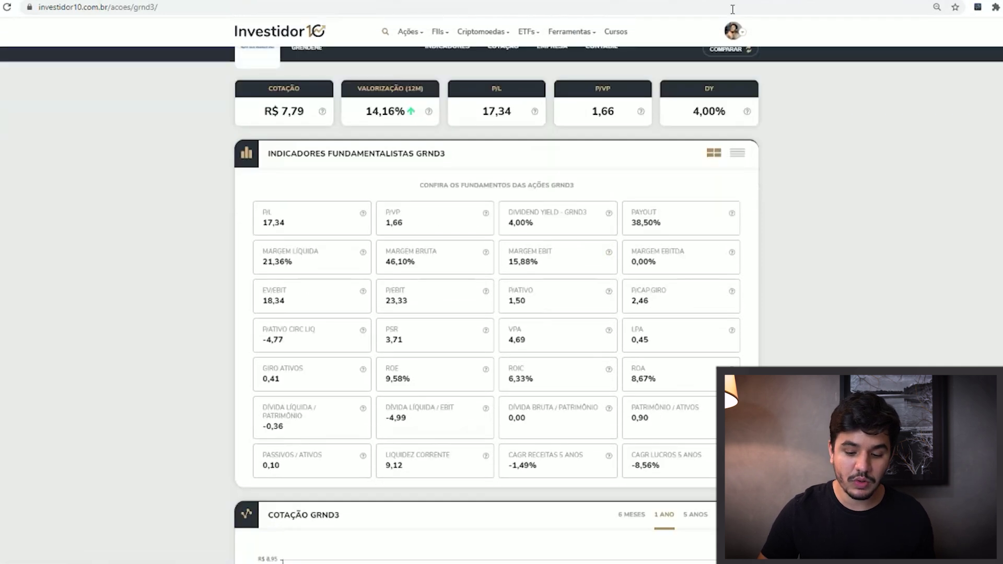
key("ctrl+shift+Tab")
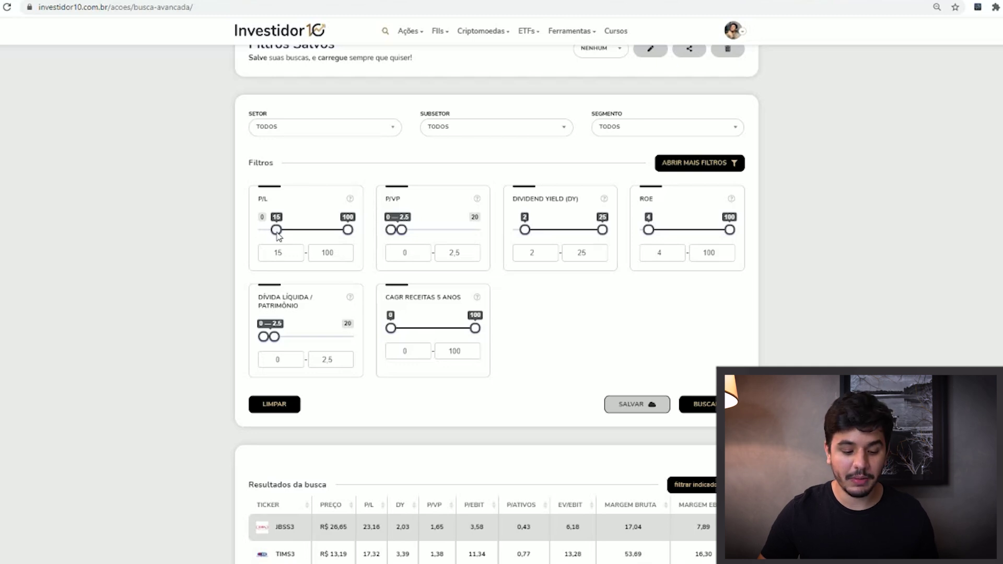
Set the P/L filter range to 0–15 and run the stock search.
mouse_move(276, 230)
left_mouse_down()
mouse_move(264, 230)
mouse_move(293, 234)
mouse_move(275, 239)
left_mouse_up()
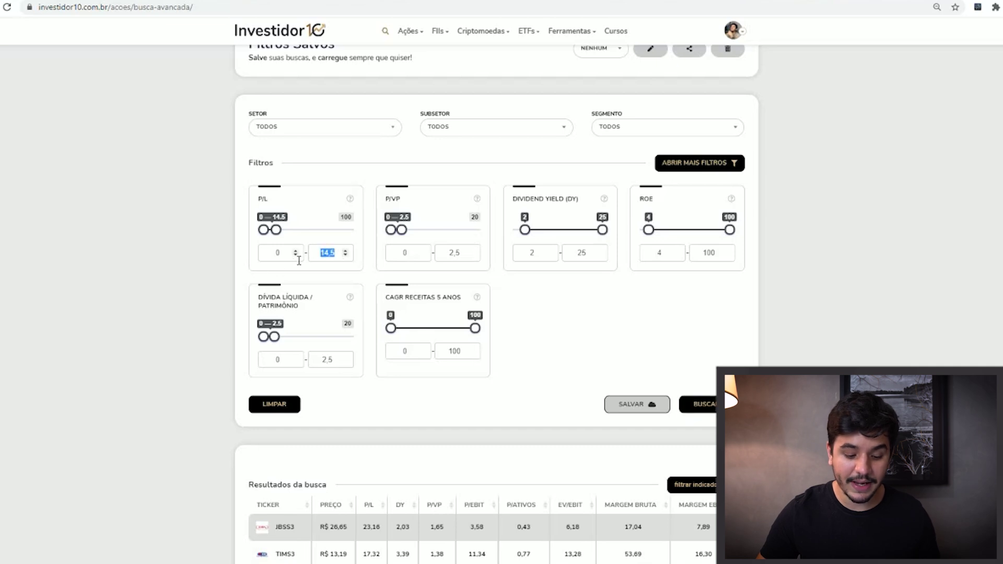
type("15")
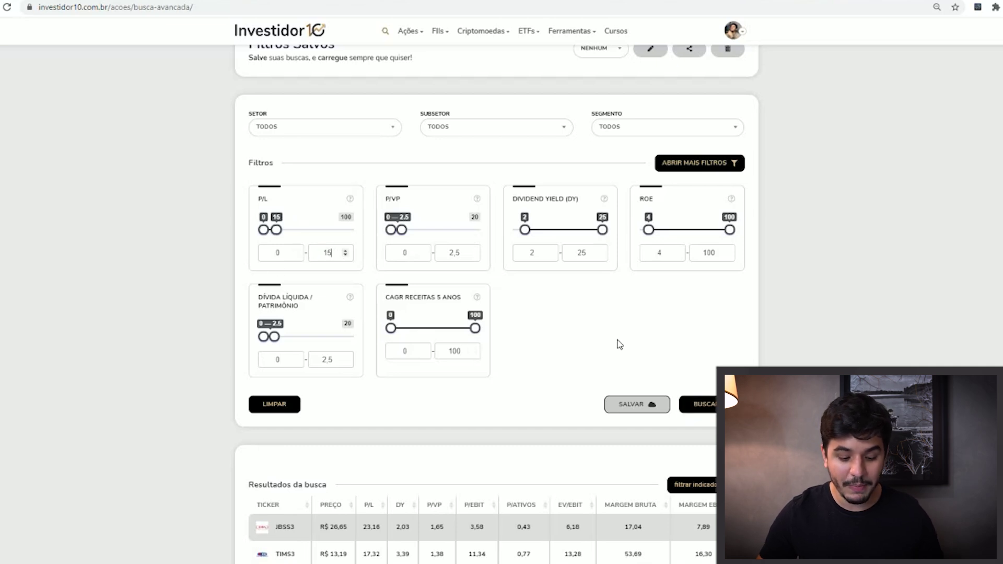
left_click(698, 404)
Set the CAGR Receitas 5 Anos minimum to 5 and rerun the stock search.
scroll(431, 279, "down", 1)
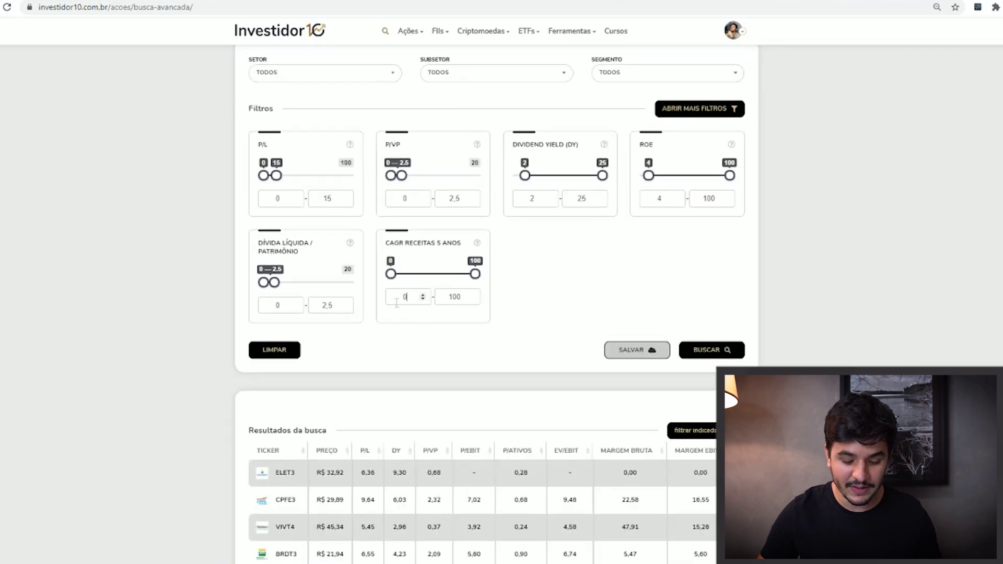
type("5")
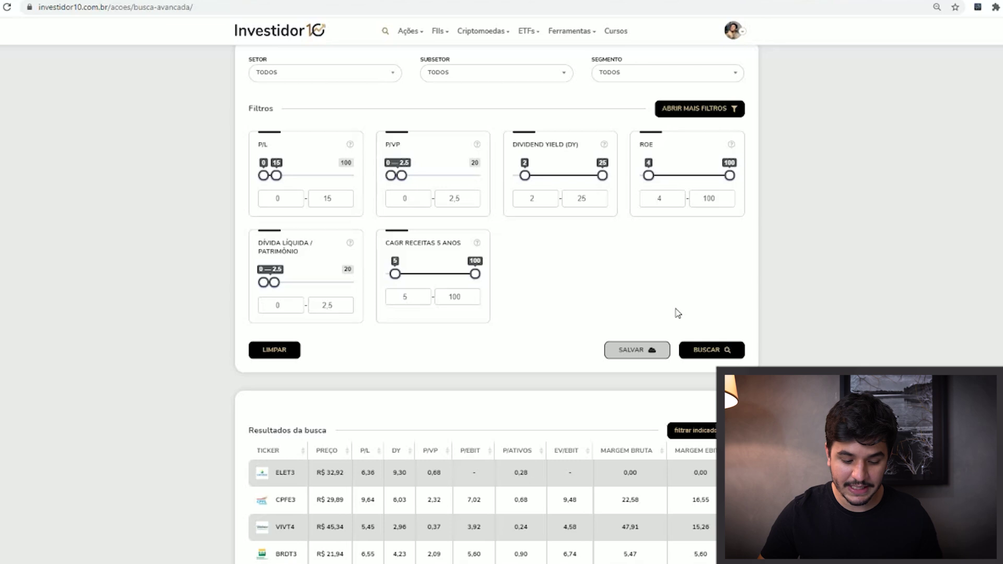
left_click(710, 350)
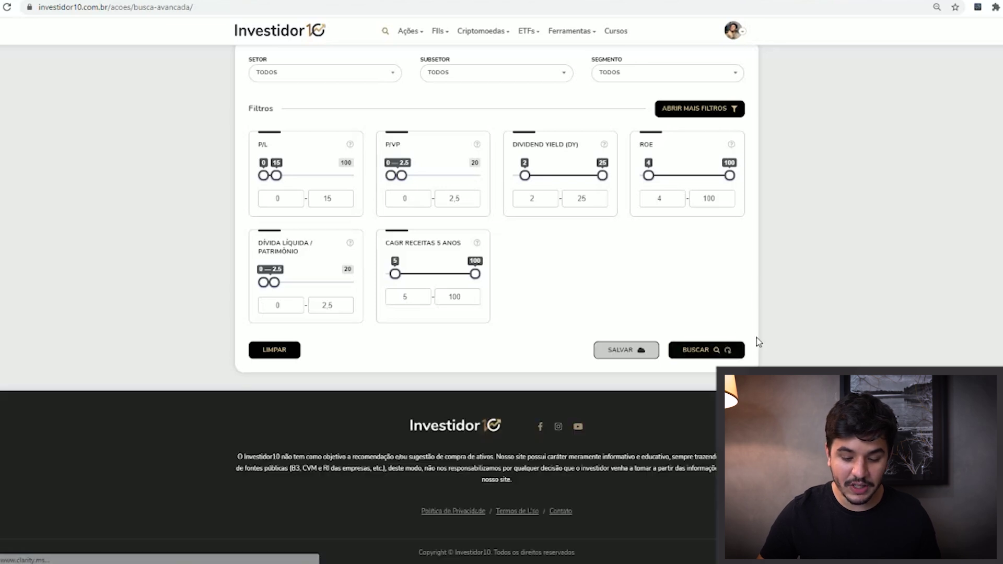
scroll(730, 242, "down", 1)
scroll(731, 243, "up", 1)
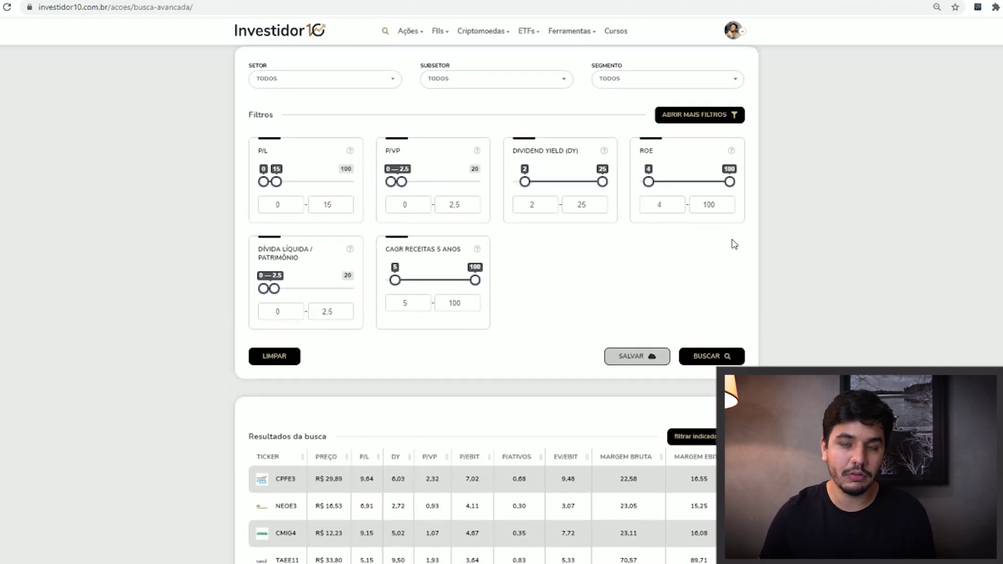
Open two stock pages from the search results, including CAML3, in new browser tabs.
scroll(734, 244, "down", 1)
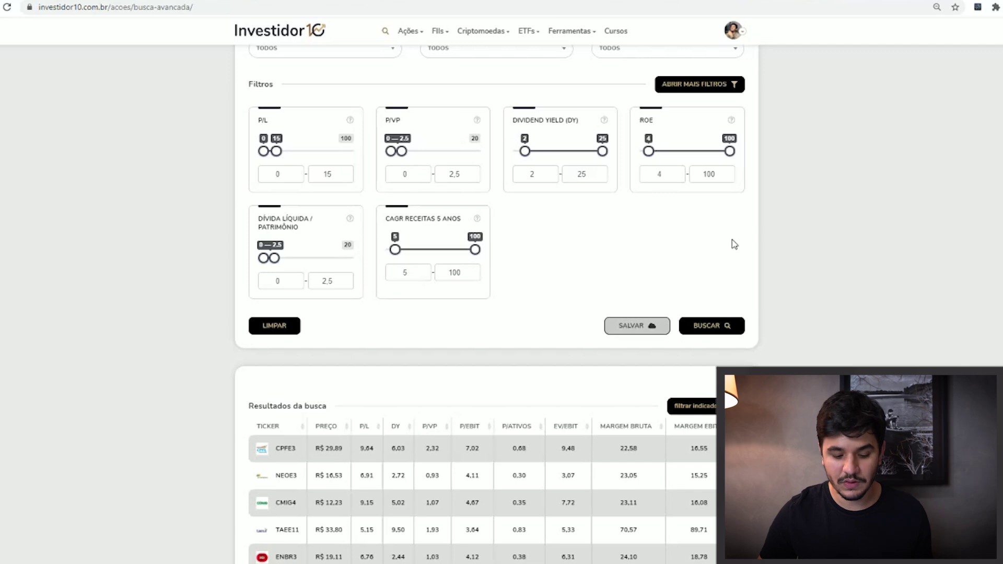
scroll(734, 244, "down", 6)
scroll(734, 243, "up", 1)
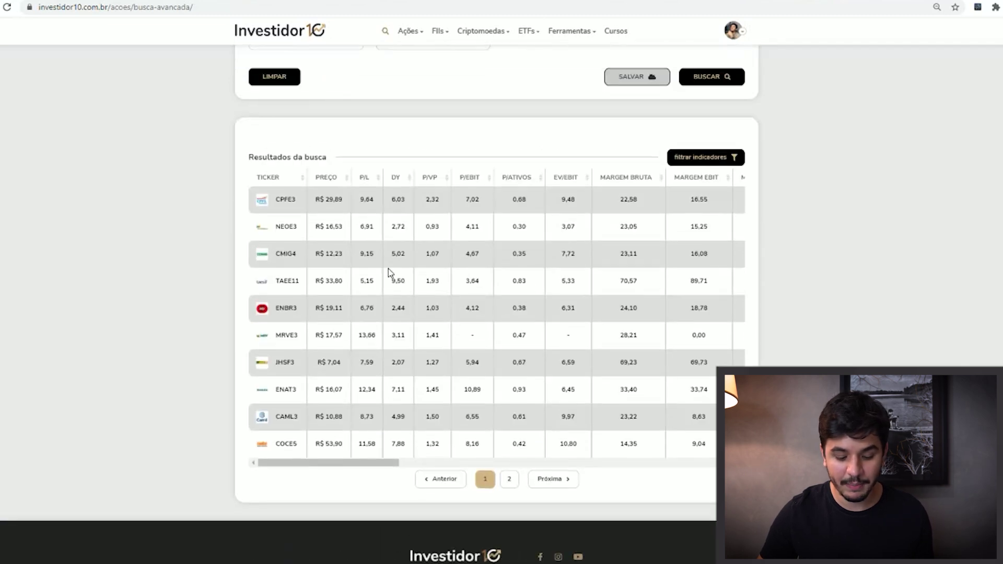
right_click(291, 314)
left_click(302, 379)
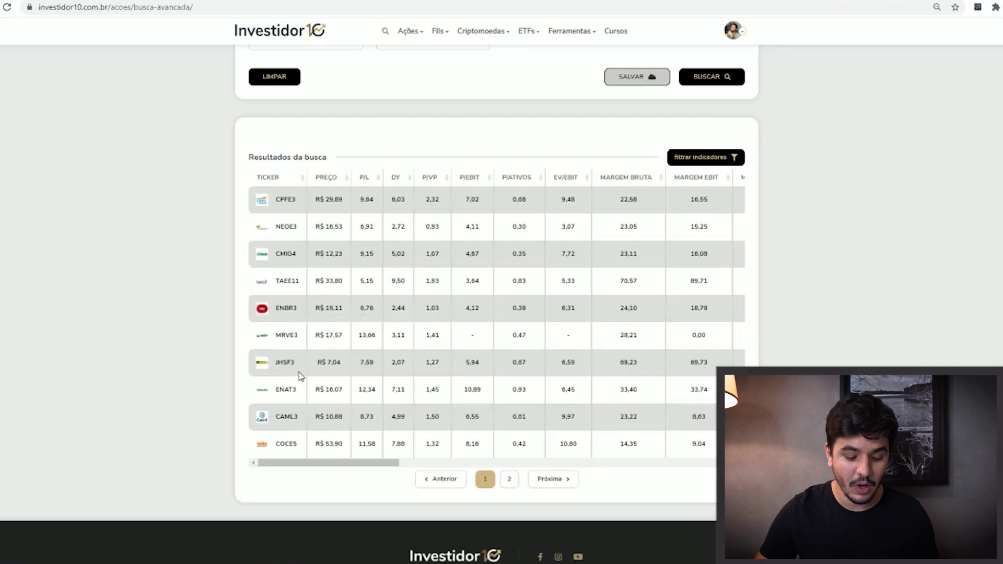
right_click(277, 421)
left_click(313, 429)
Check the active filters and the results table, view the CAML3 stock page, and return to the search results.
scroll(520, 325, "up", 8)
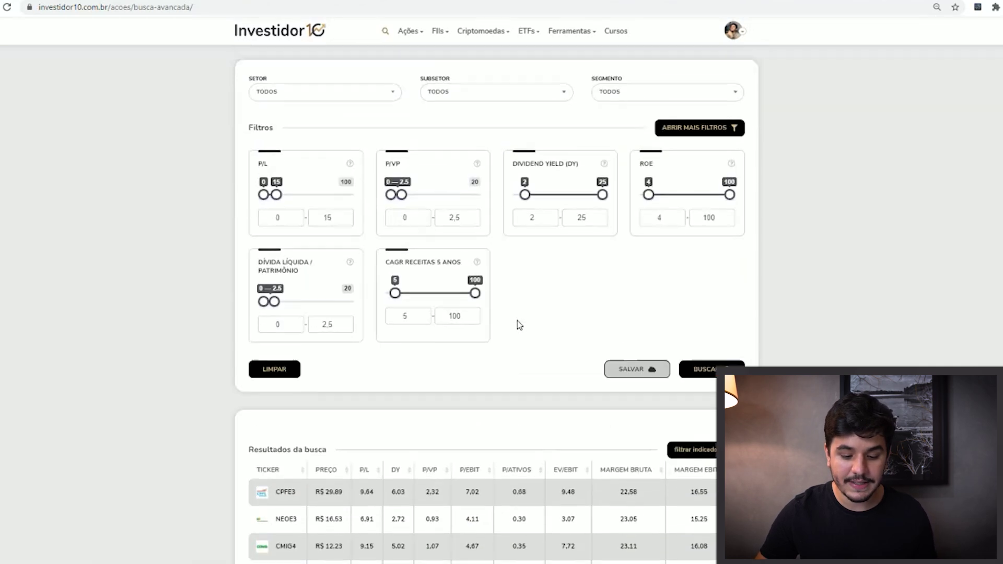
scroll(519, 325, "down", 2)
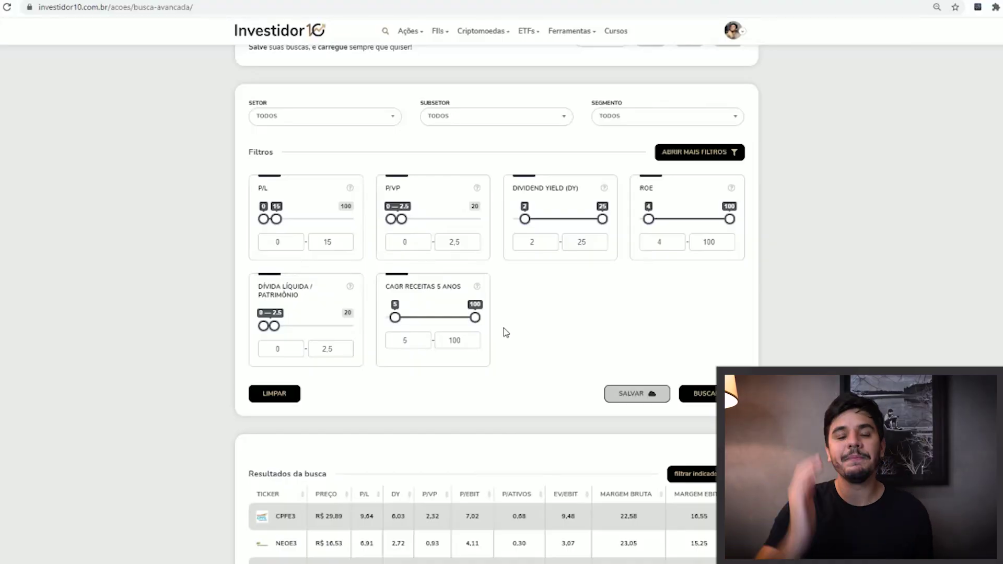
scroll(504, 328, "down", 7)
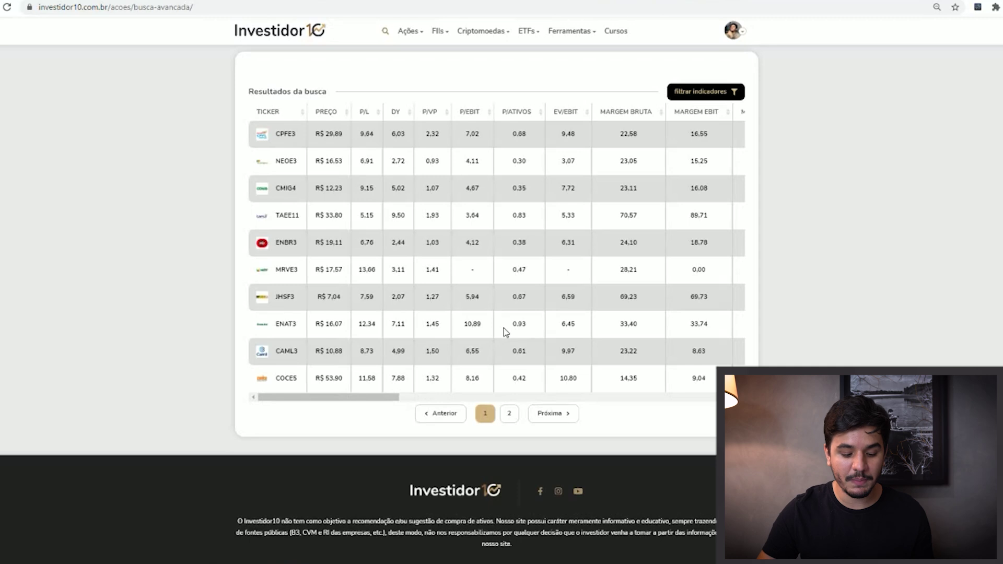
key("ctrl+Tab")
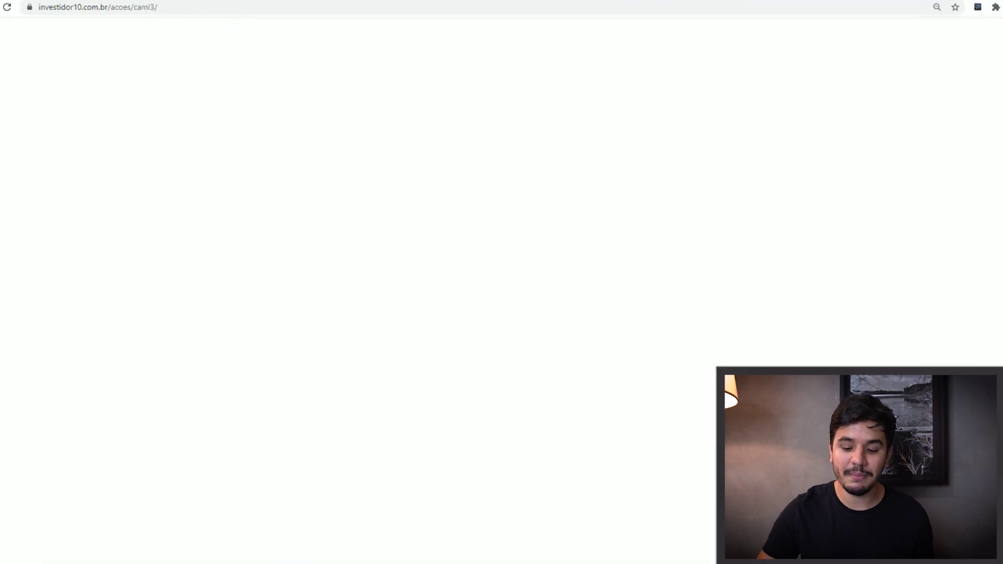
key("ctrl+shift+Tab")
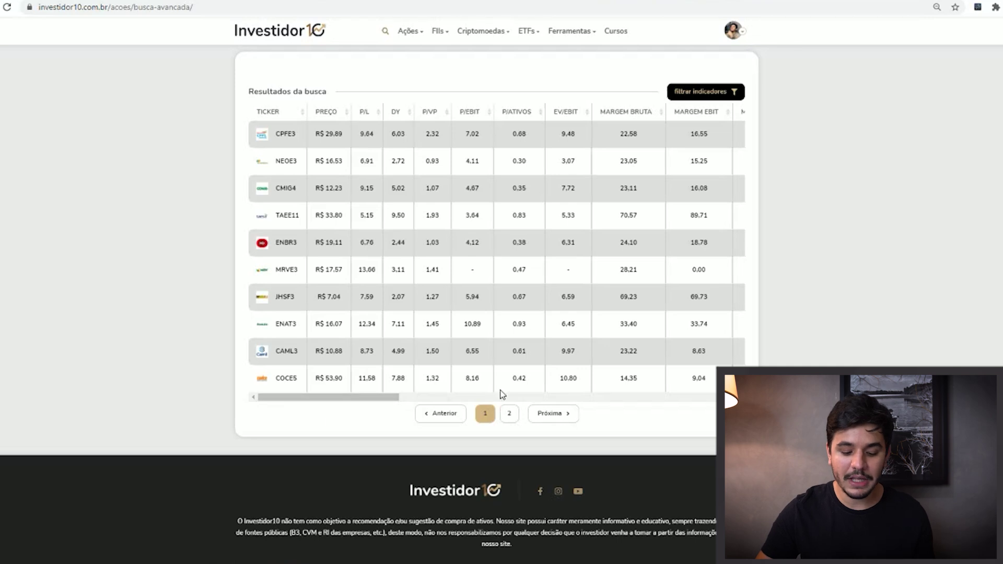
Examine both pages of search results and the five-year revenue and profit growth columns, and return to the filters.
left_click(507, 413)
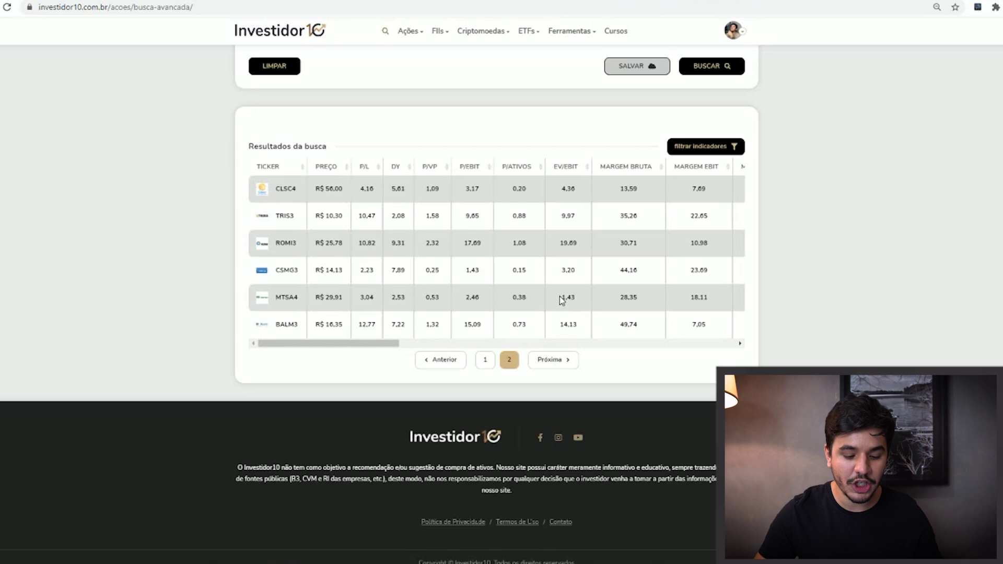
left_click(485, 359)
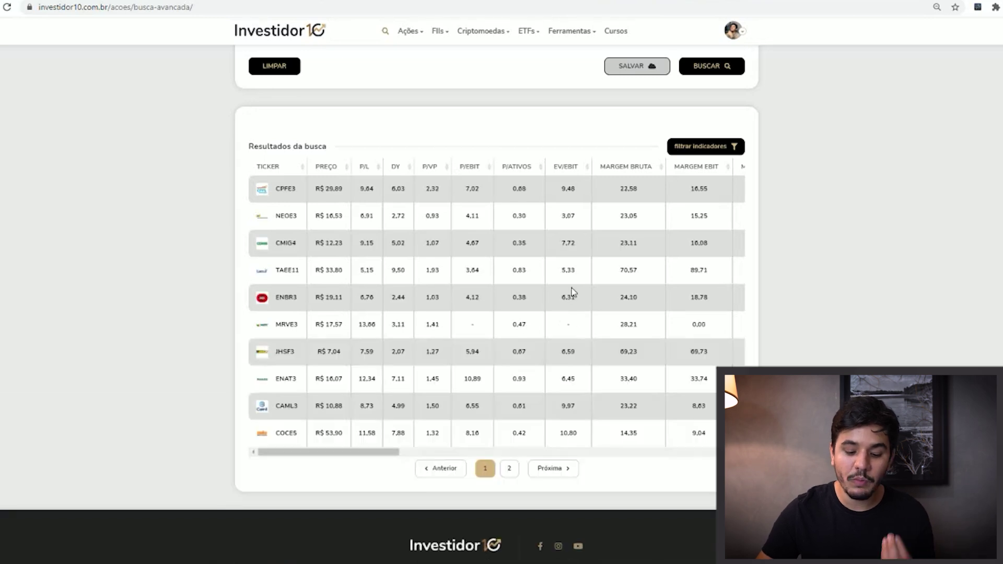
scroll(571, 288, "up", 1)
scroll(570, 289, "down", 3)
left_click_drag(386, 389, 711, 384)
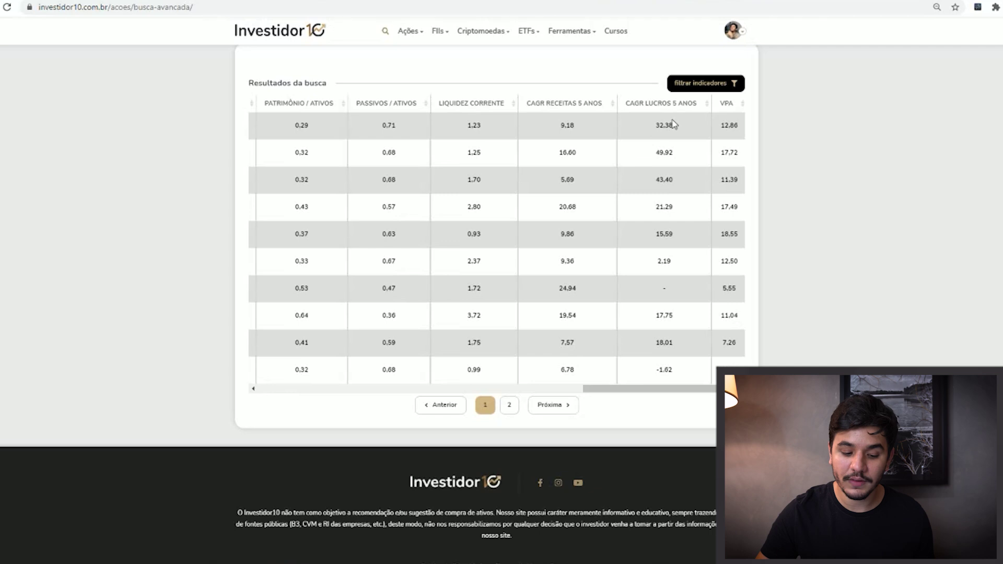
left_click_drag(666, 389, 135, 359)
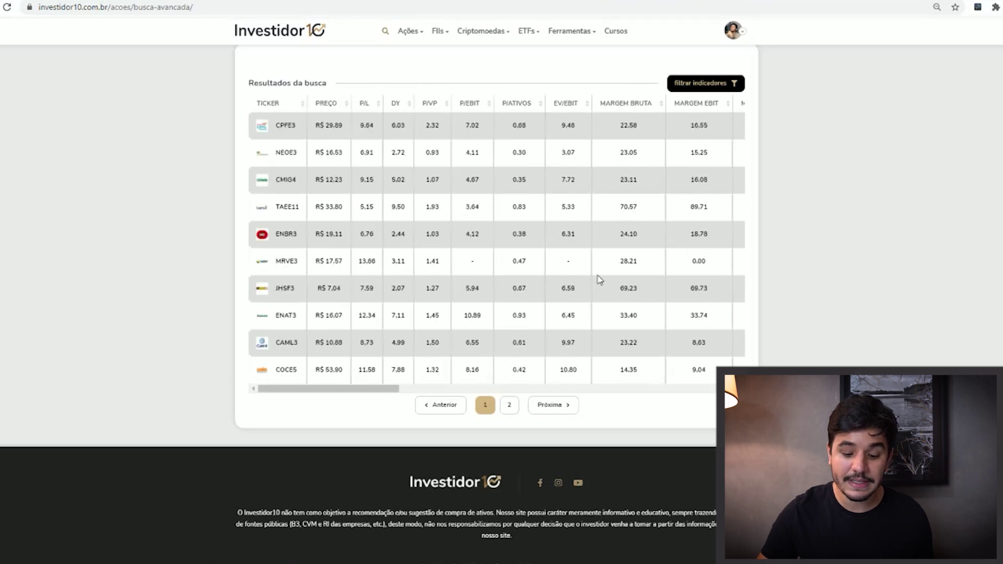
scroll(830, 241, "up", 7)
scroll(830, 241, "down", 1)
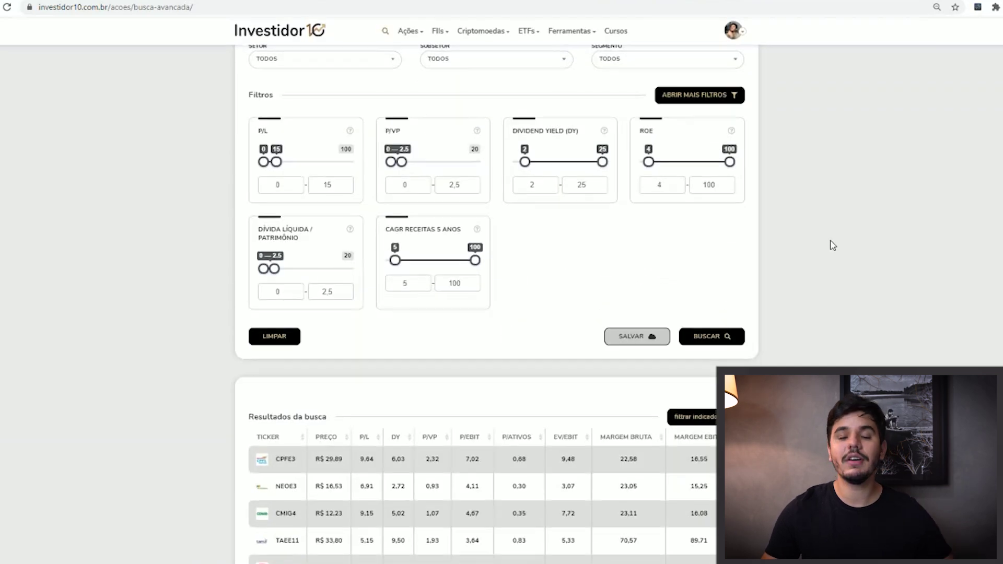